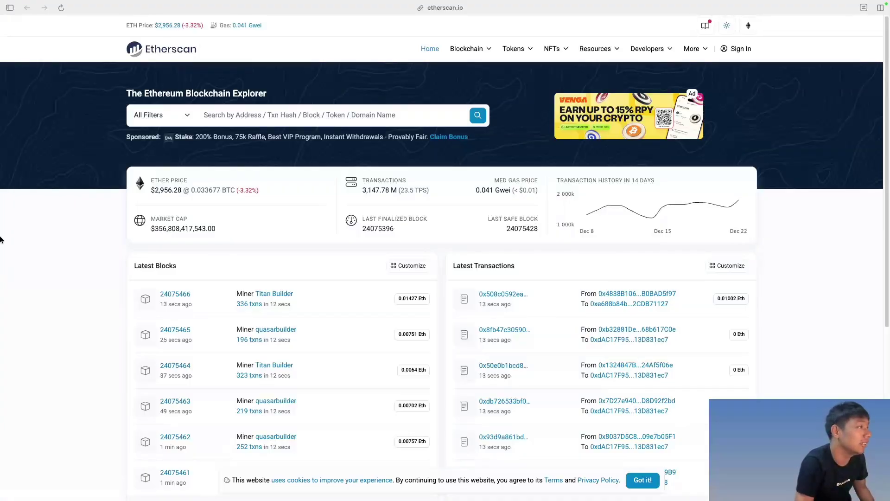
Step: Visit the BscScan explorer, then Polygonscan, and show its list of Polygon networks
mouse_move(1, 240)
left_click(76, 139)
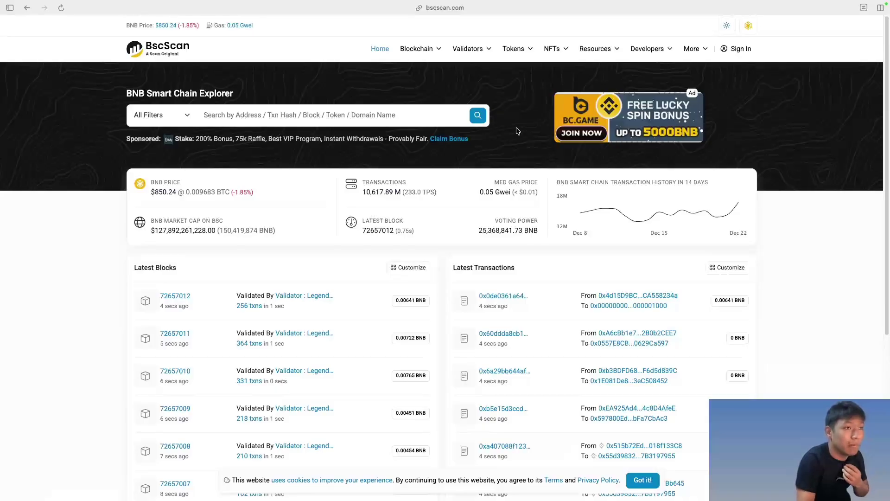
mouse_move(2, 200)
left_click(46, 157)
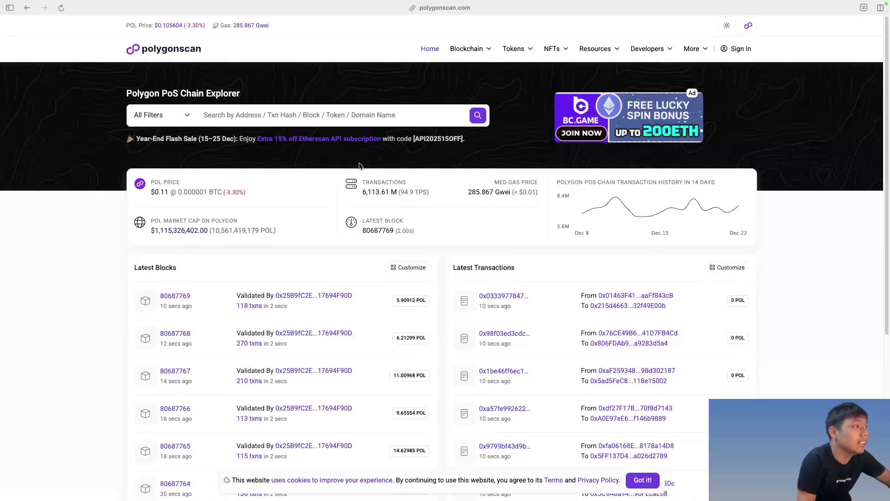
left_click(273, 115)
left_click(91, 258)
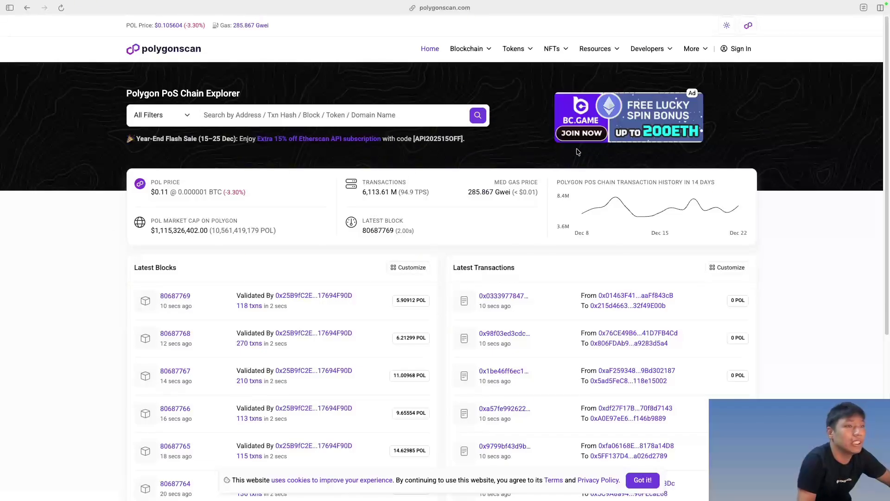
left_click(746, 27)
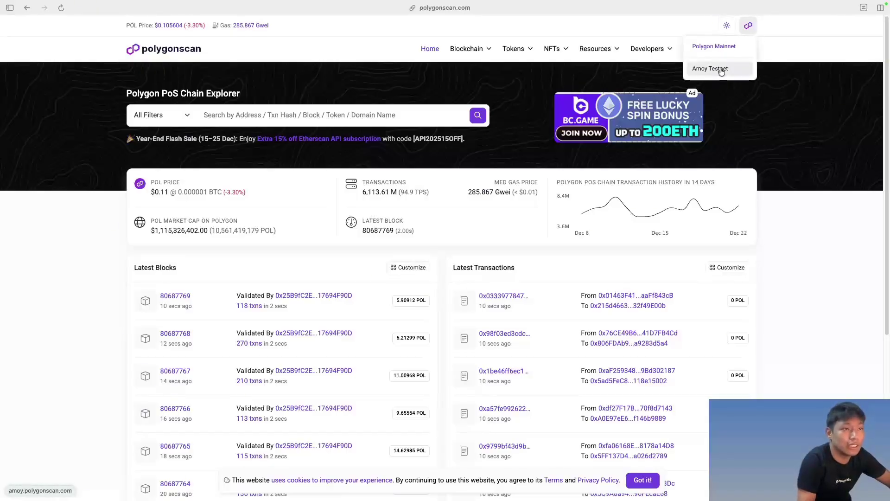
Step: Return to BscScan, then switch back to the Ethereum explorer on Etherscan
left_click(42, 143)
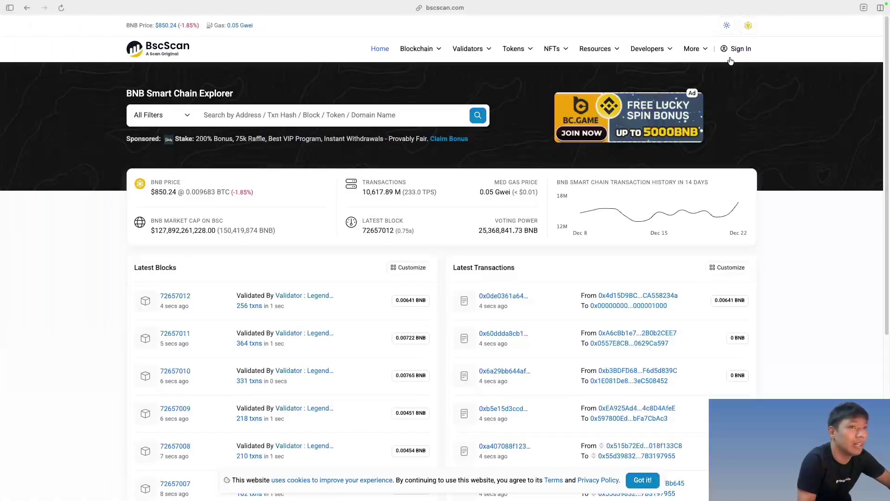
mouse_move(748, 26)
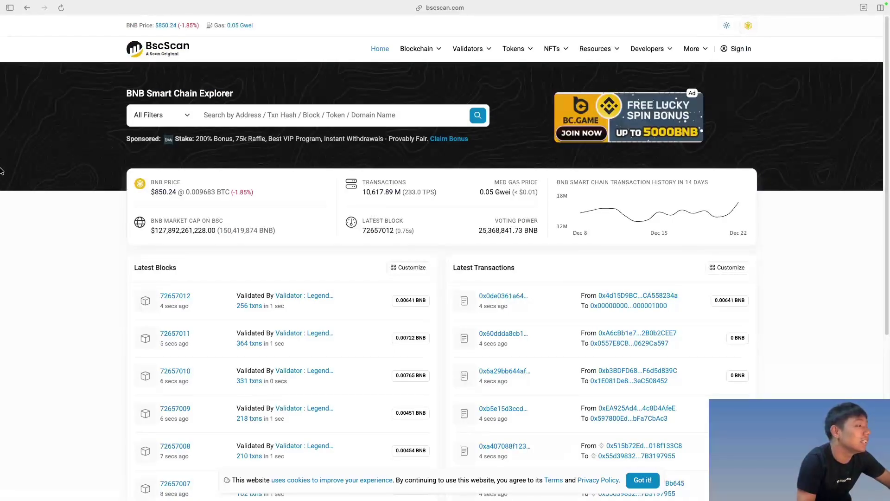
left_click(43, 159)
Step: Switch Etherscan from Ethereum mainnet to the Sepolia Testnet explorer
mouse_move(749, 26)
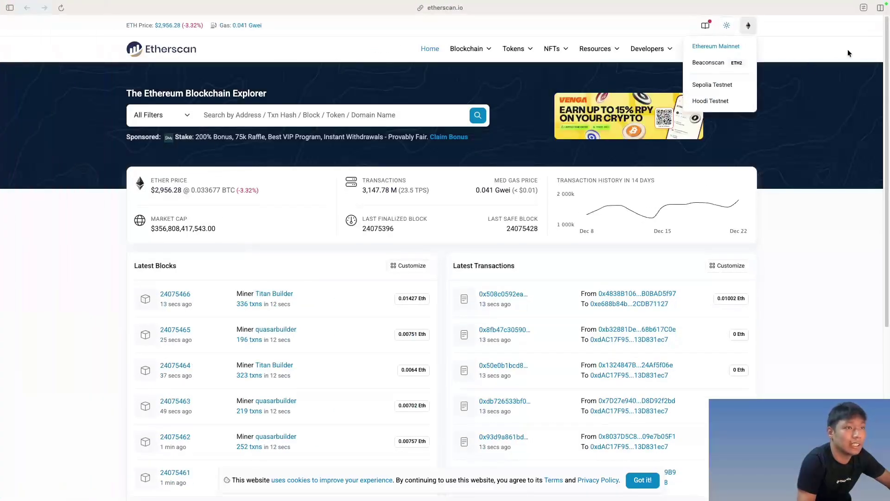
left_click(844, 85)
left_click(751, 27)
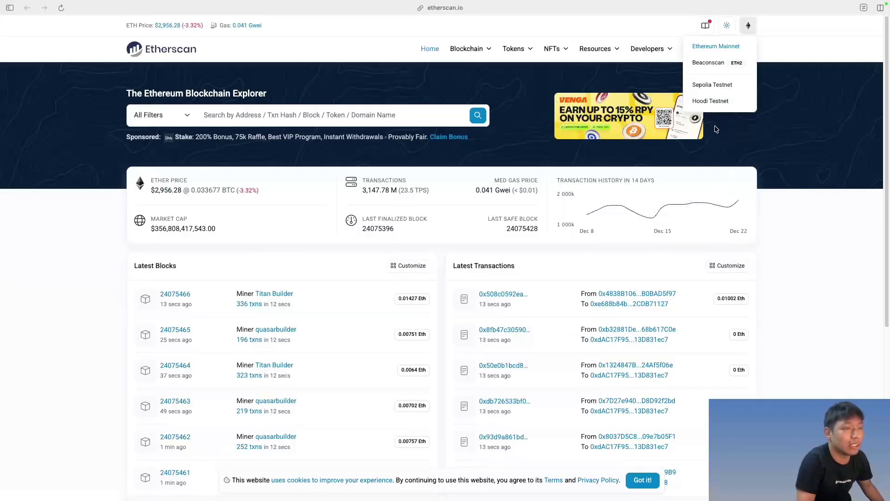
left_click(726, 89)
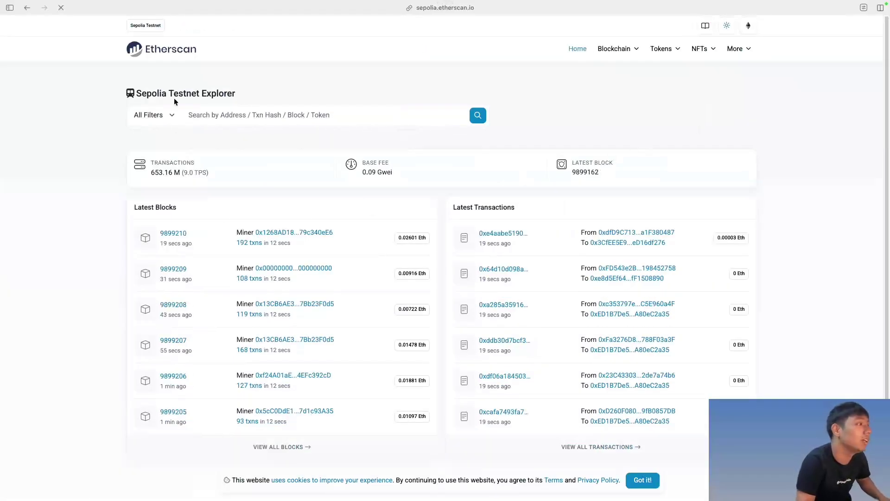
left_click(205, 7)
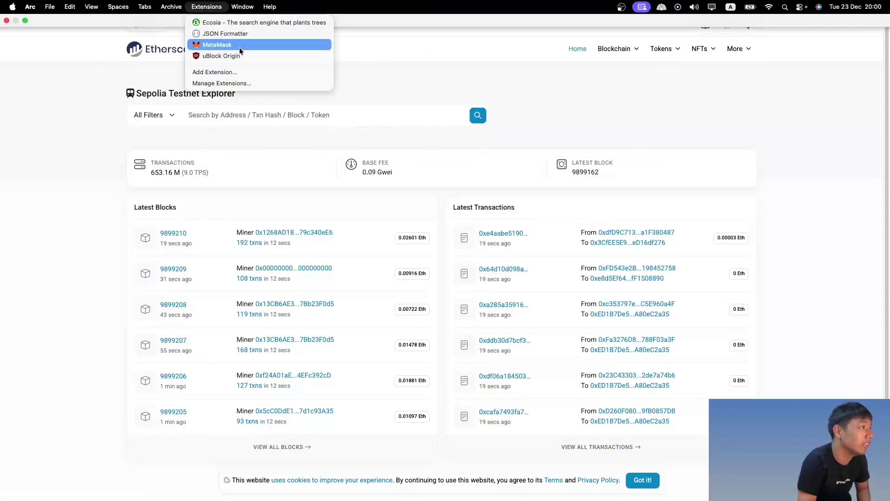
Step: In MetaMask, cancel the pending 0.02 SepoliaETH send and copy the wallet's Ethereum address
key("Return")
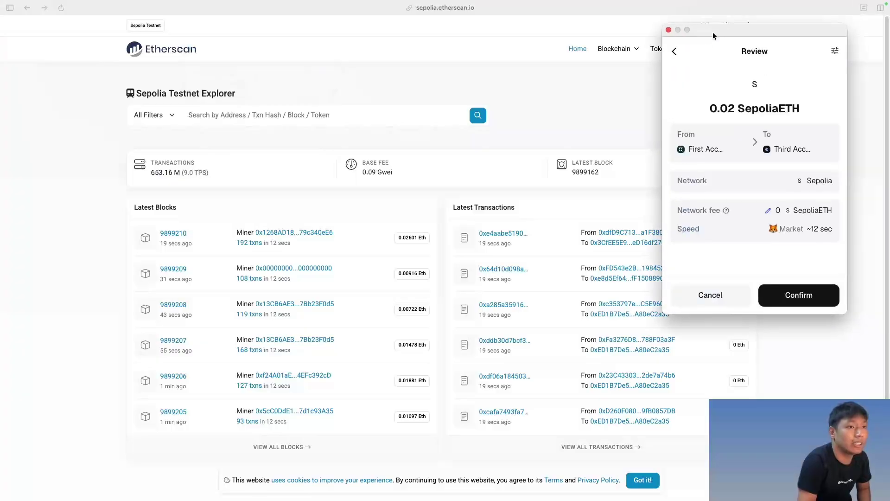
left_click(720, 296)
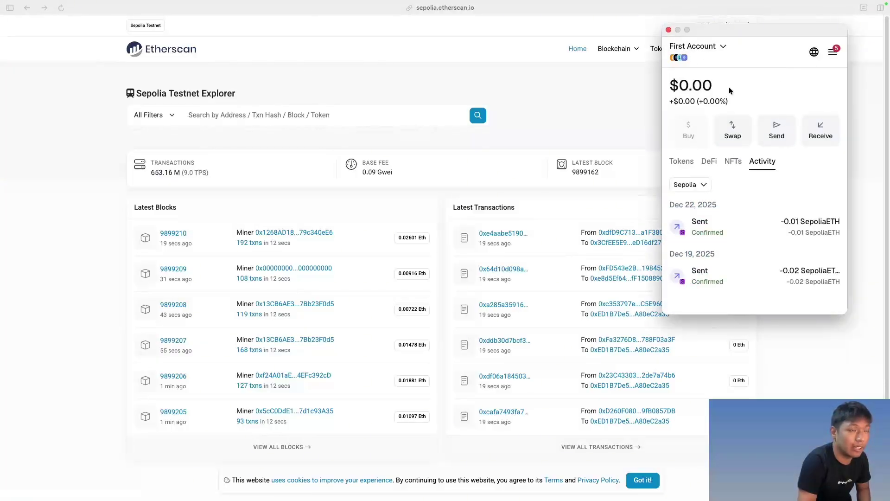
left_click(820, 132)
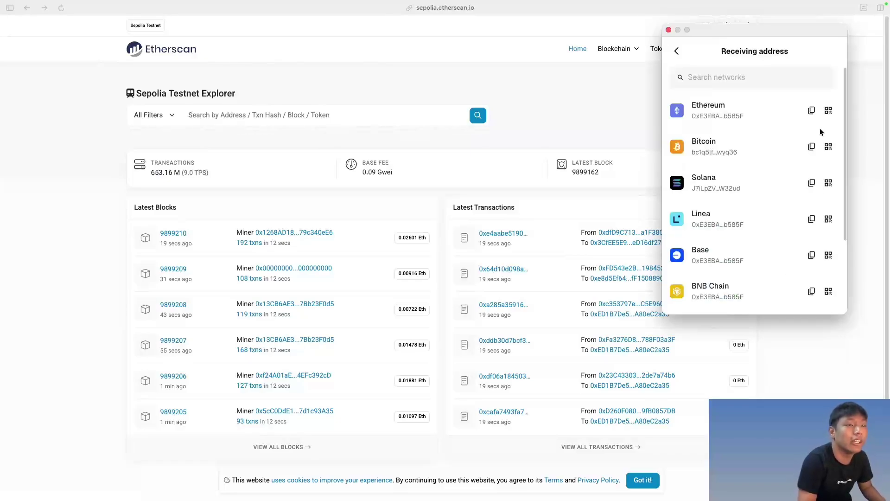
left_click(812, 111)
Step: Search Etherscan for the copied address to view its 0.059936625432597 ETH balance and four transfers
left_click(303, 116)
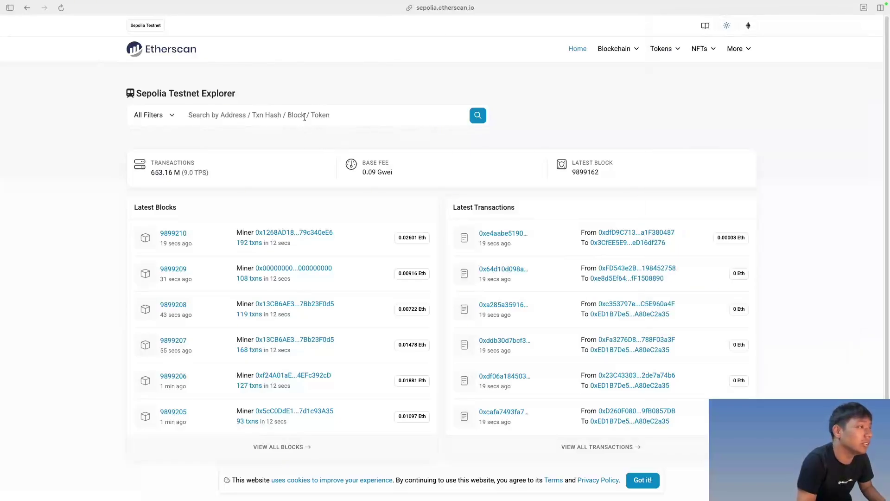
key("super+v")
left_click(477, 120)
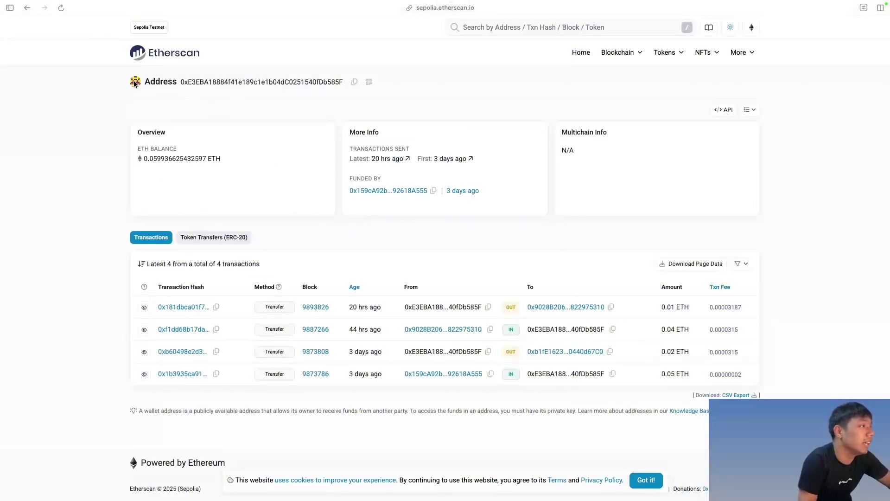
left_click_drag(145, 81, 376, 83)
left_click(409, 85)
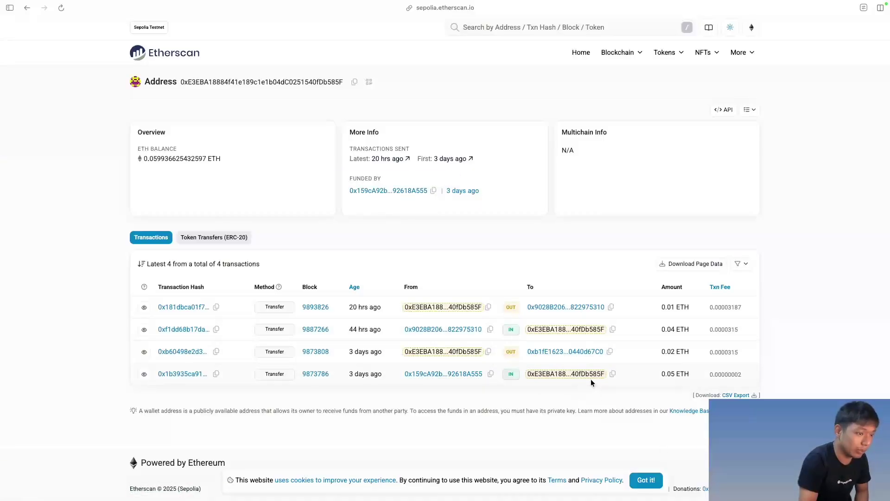
left_click_drag(660, 374, 692, 374)
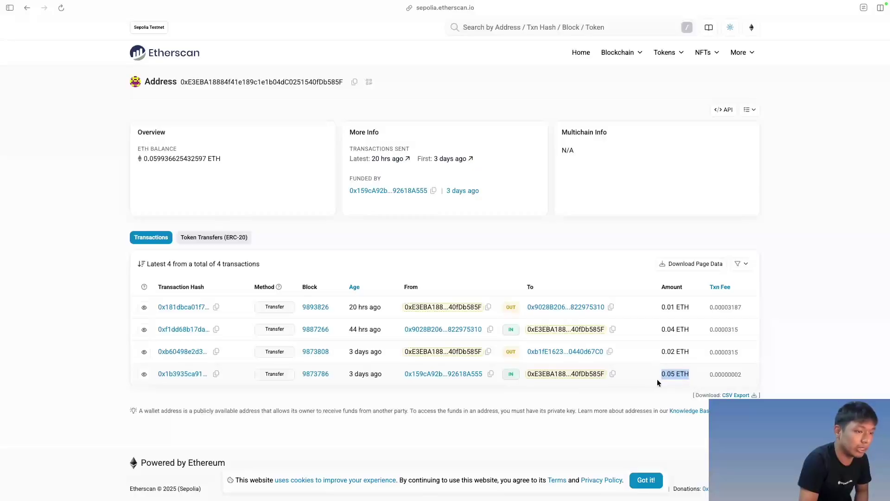
left_click(658, 383)
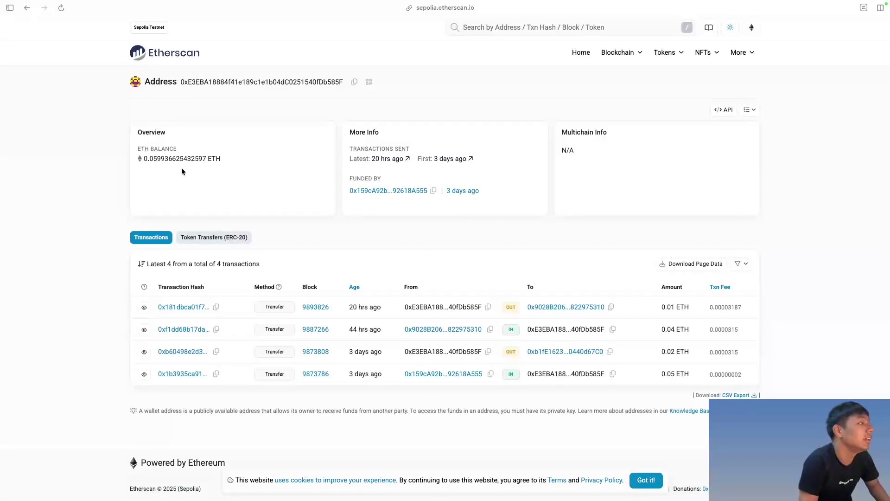
left_click_drag(142, 159, 125, 163)
left_click(232, 160)
left_click(229, 160)
left_click_drag(229, 161, 142, 159)
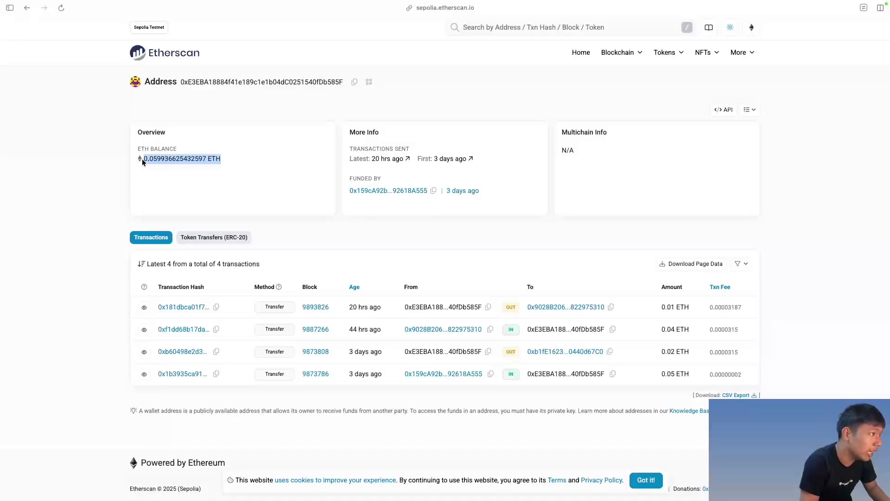
left_click(232, 160)
left_click_drag(233, 162, 142, 159)
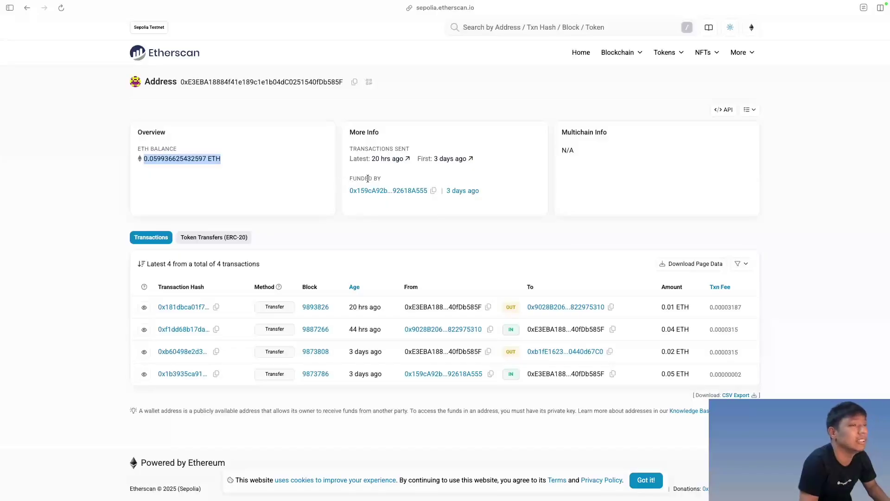
left_click(441, 140)
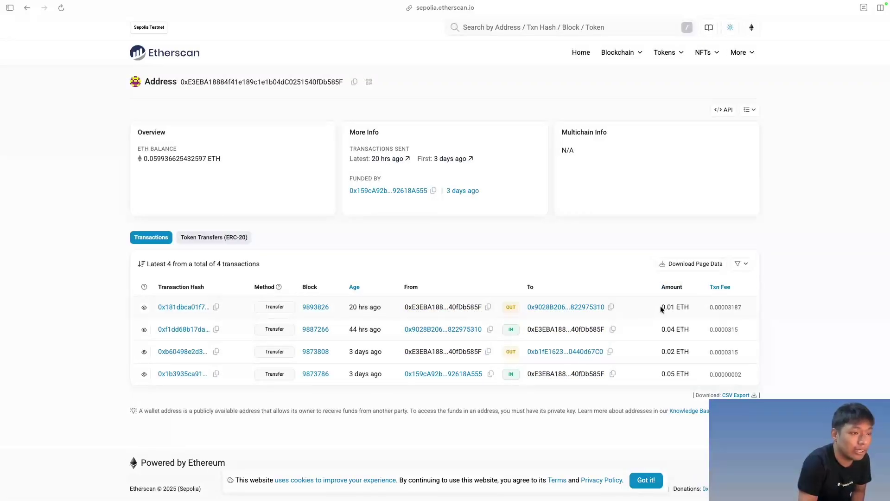
left_click_drag(660, 308, 694, 311)
triple_click(673, 329)
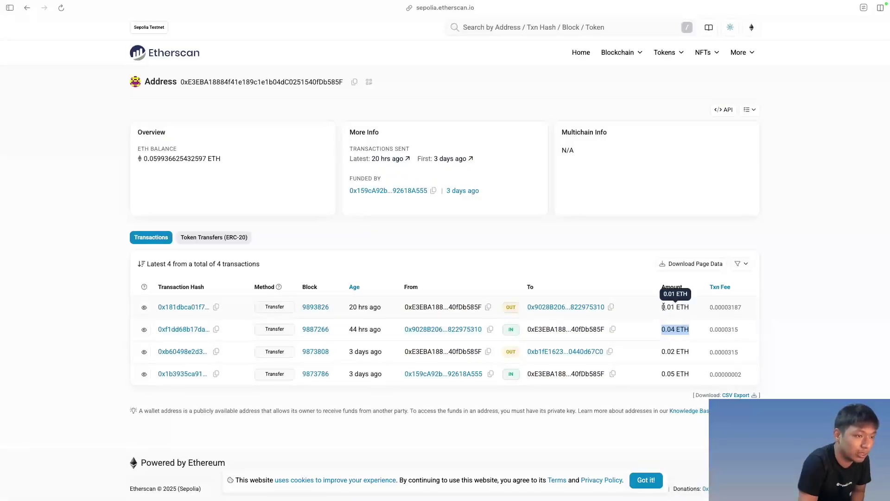
left_click_drag(661, 308, 688, 309)
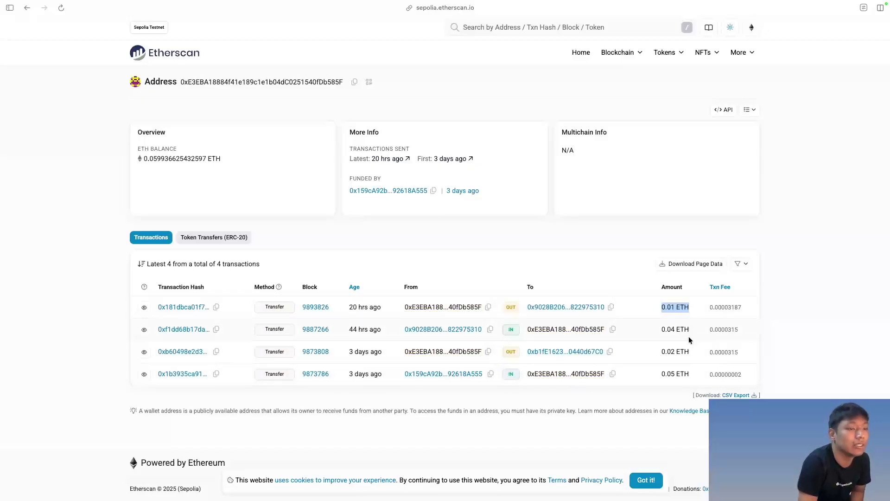
left_click_drag(711, 308, 742, 307)
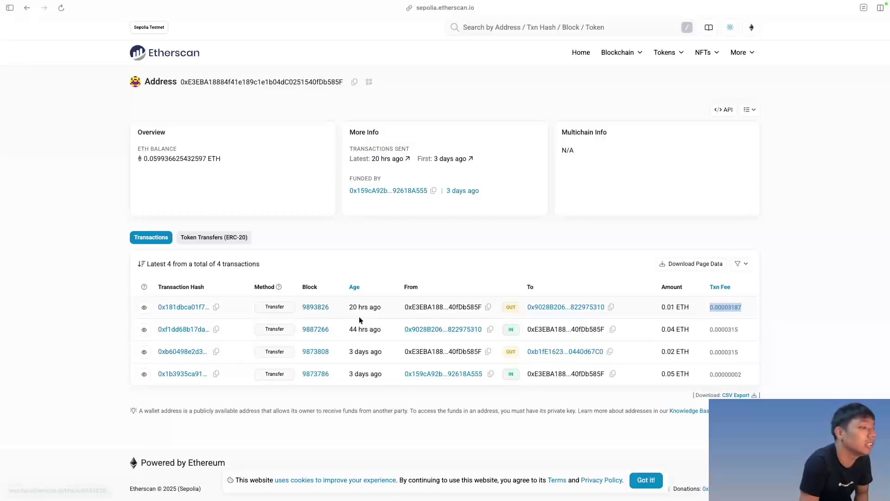
left_click(383, 313)
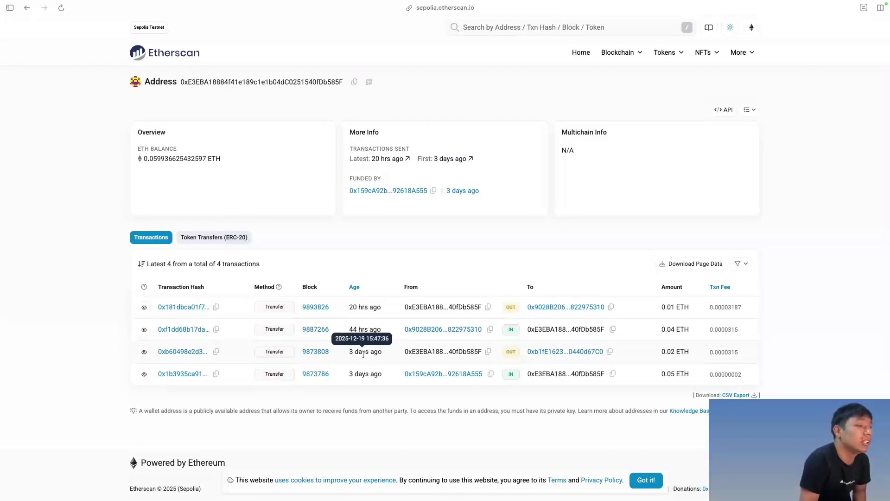
Step: Open the 0.01 ETH transfer's Transaction Details and expand its extra gas and fee information
left_click(190, 306)
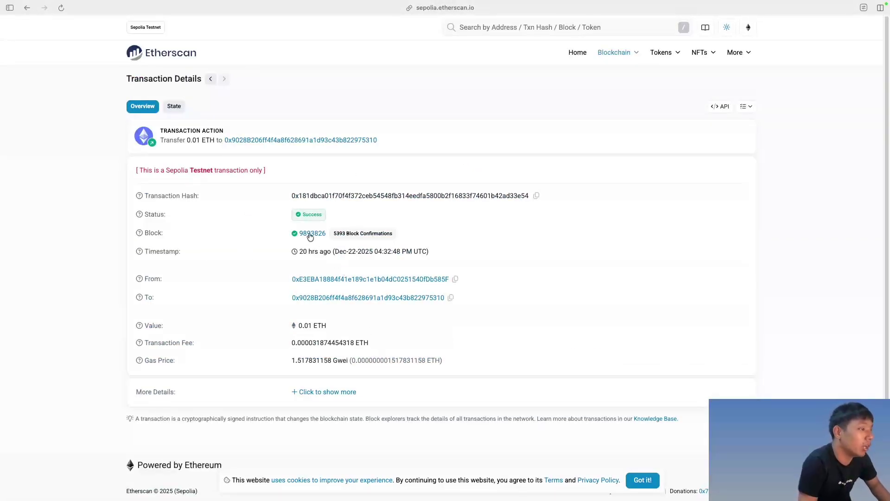
left_click_drag(335, 252, 439, 261)
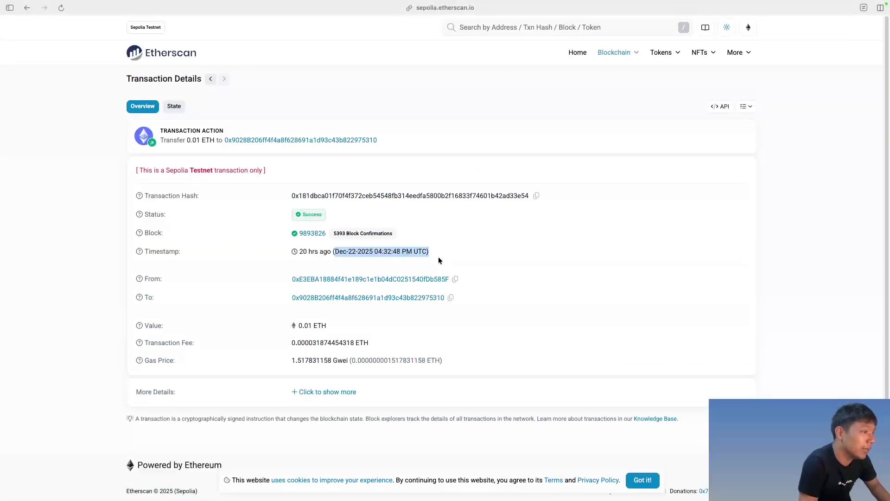
left_click(531, 260)
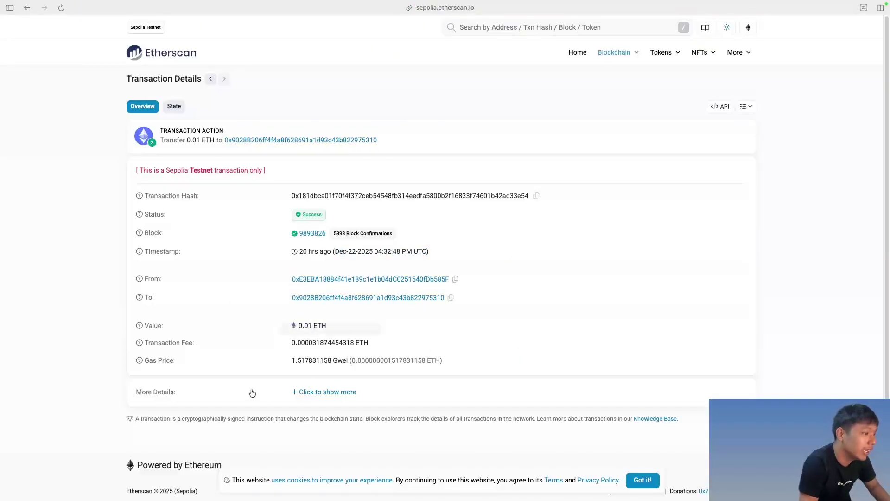
mouse_move(294, 360)
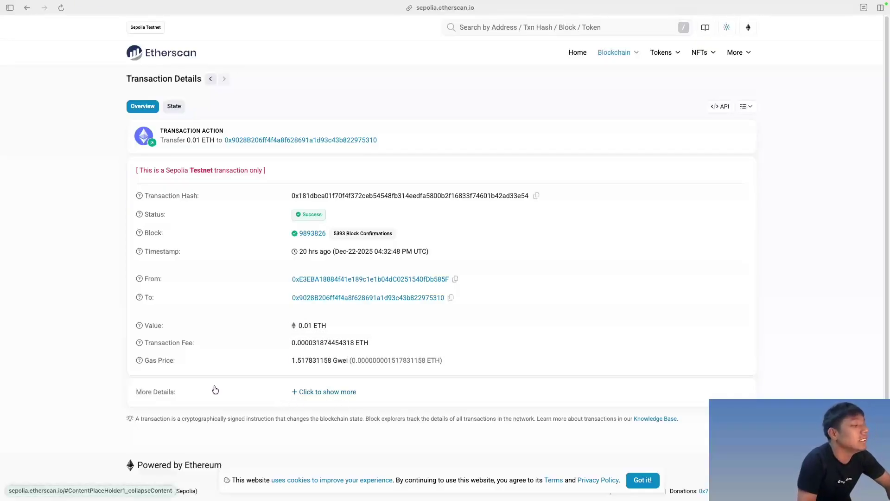
left_click(295, 393)
scroll(412, 407, "down", 2)
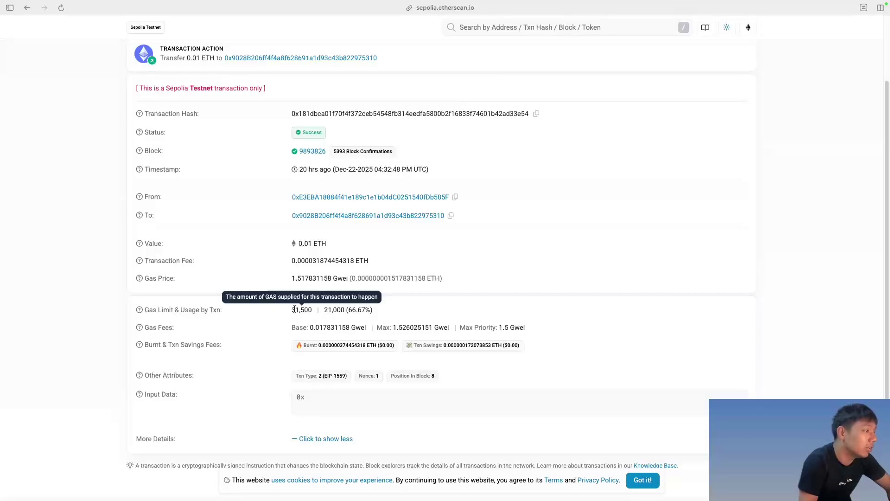
left_click_drag(325, 310, 367, 327)
left_click(332, 311)
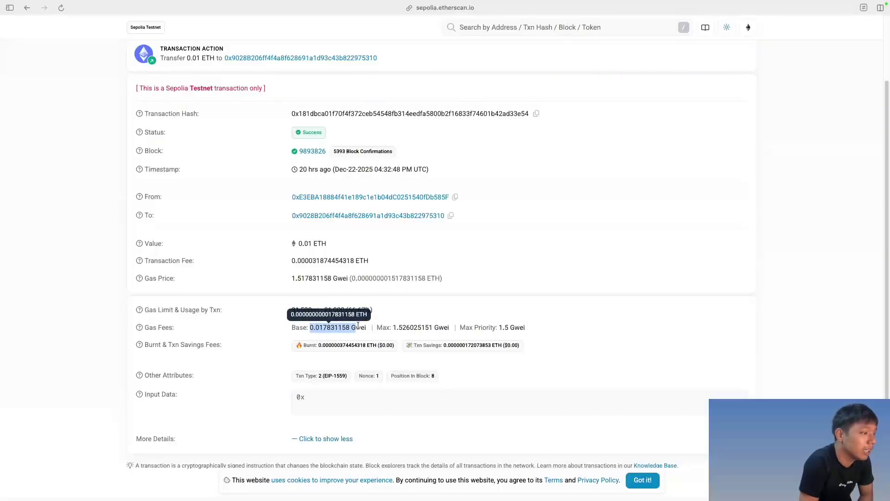
left_click(316, 275)
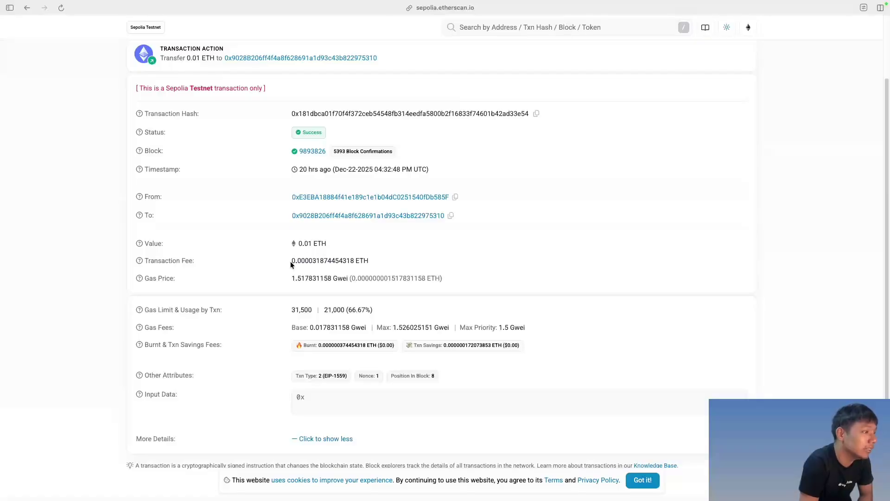
left_click_drag(290, 261, 413, 262)
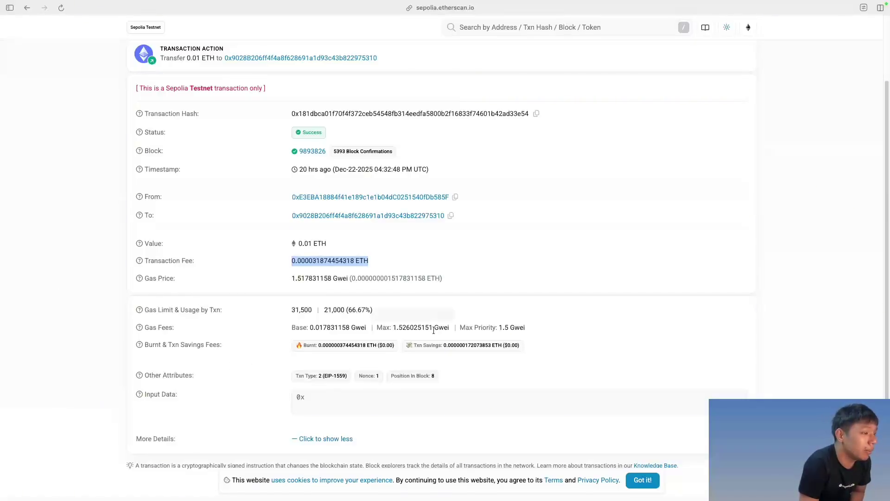
scroll(301, 401, "down", 2)
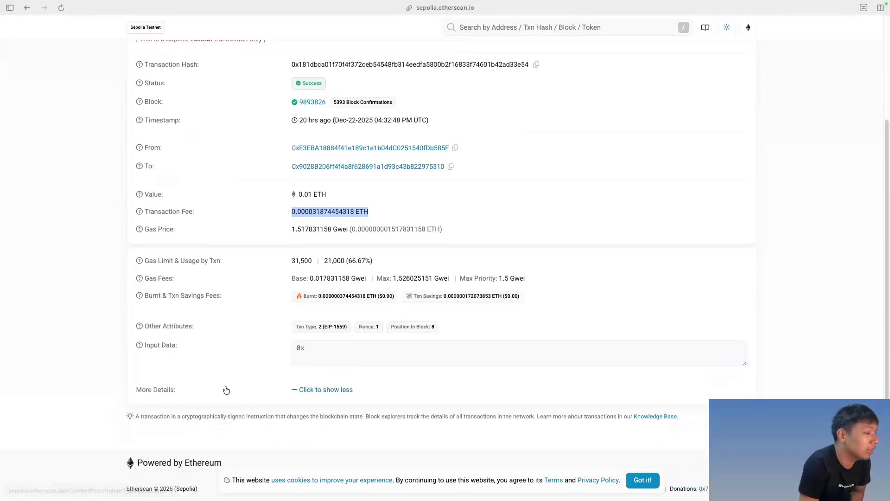
left_click(225, 391)
left_click(212, 392)
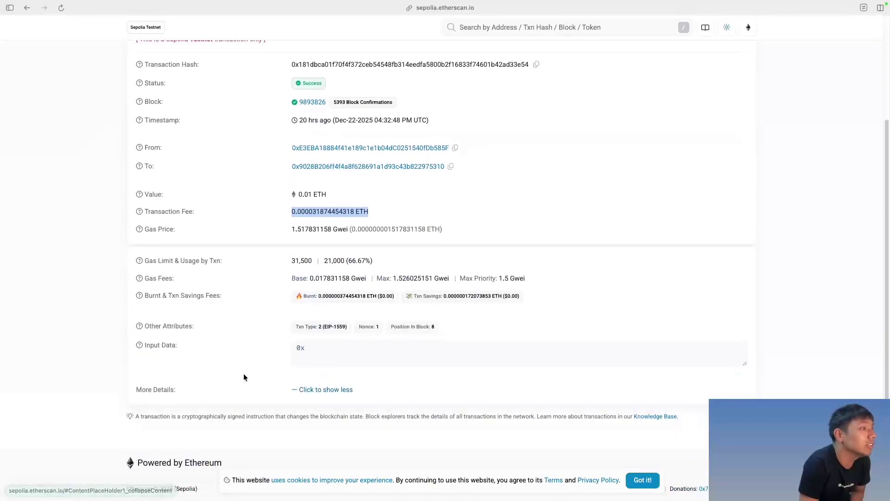
left_click(244, 386)
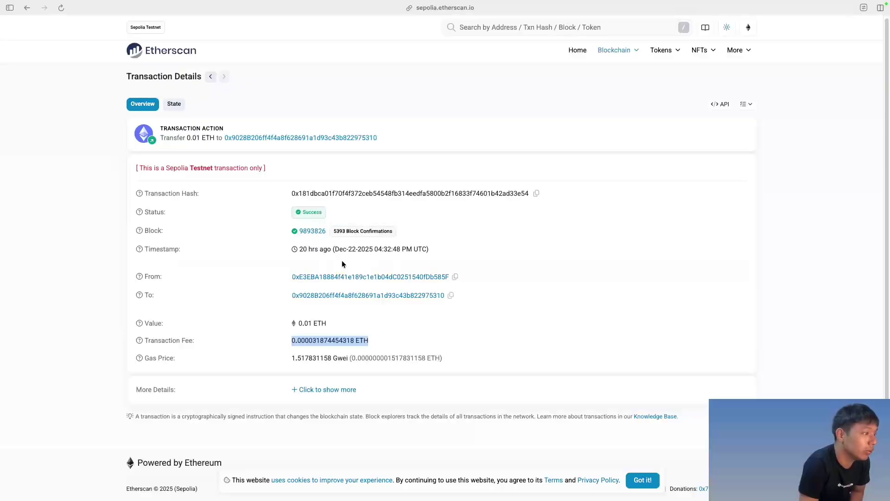
mouse_move(309, 218)
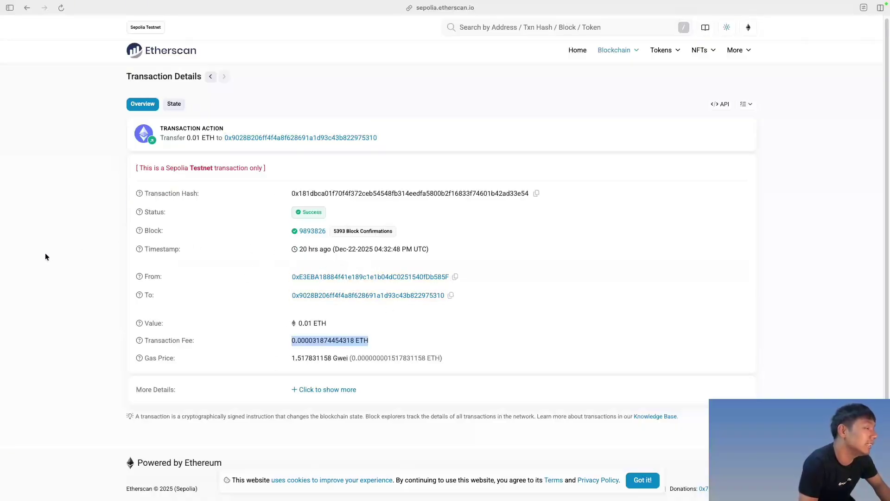
left_click(69, 265)
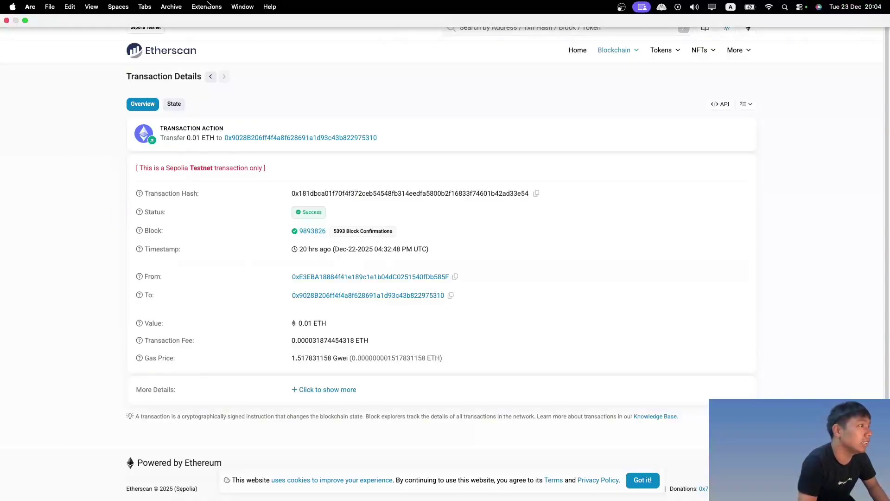
left_click(207, 7)
Step: Send 0.01 SepoliaETH from MetaMask to Second Account and confirm the transfer
left_click(217, 44)
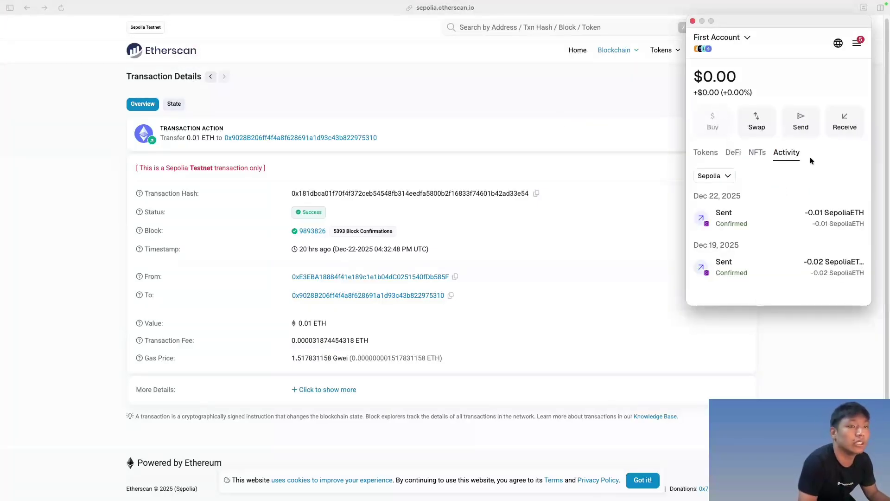
left_click(706, 153)
left_click(755, 199)
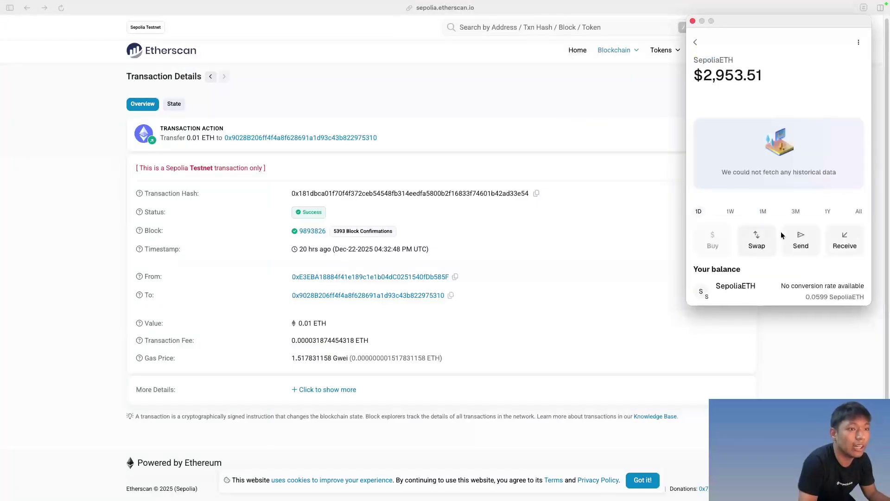
left_click(807, 240)
left_click(849, 154)
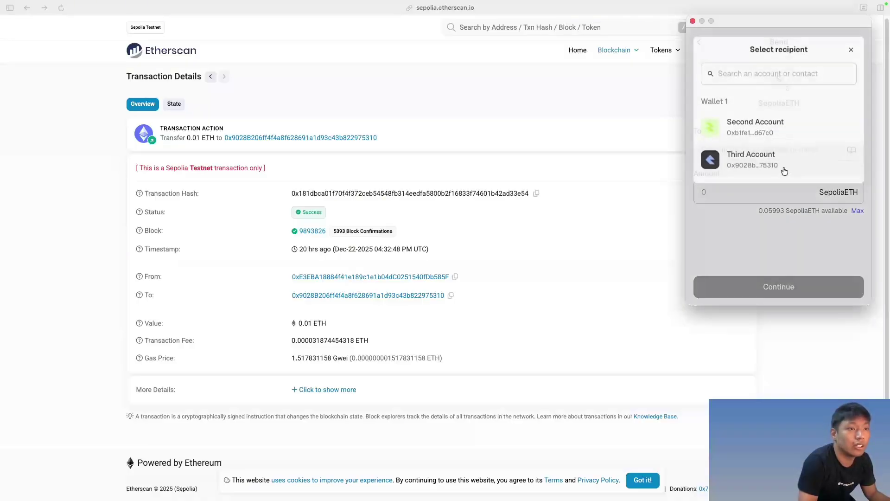
left_click(752, 133)
left_click(747, 189)
type("0.")
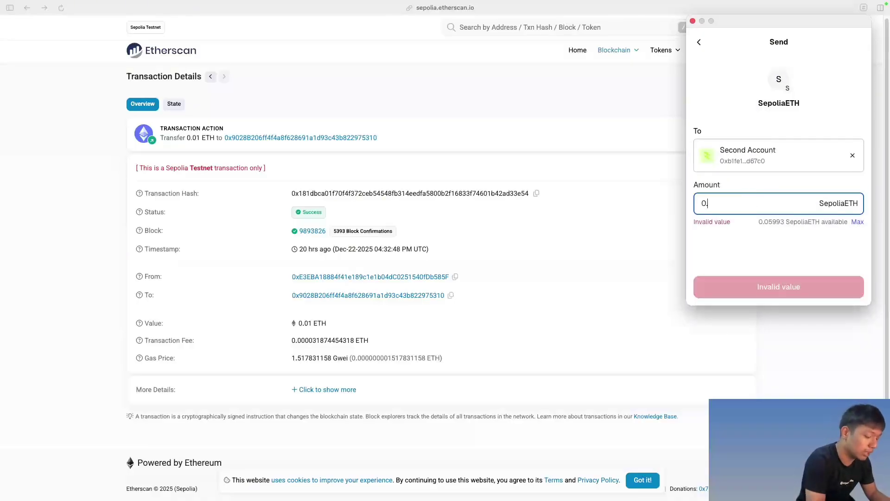
type("01")
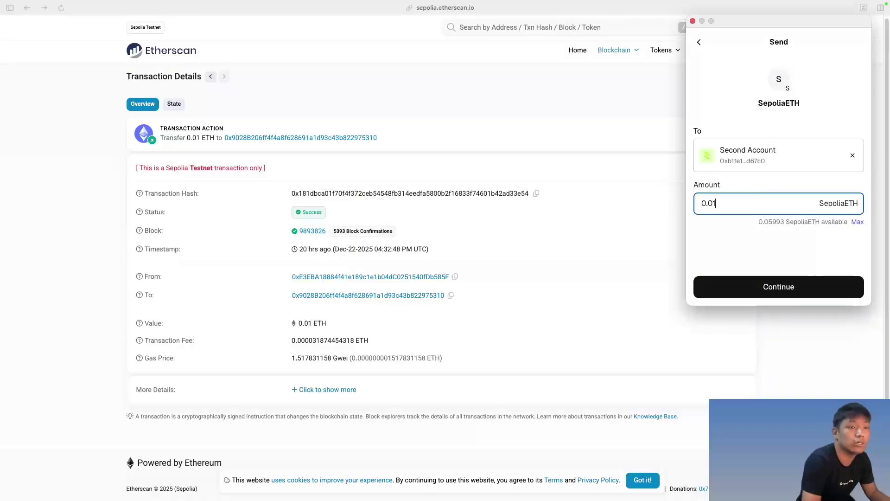
left_click(760, 287)
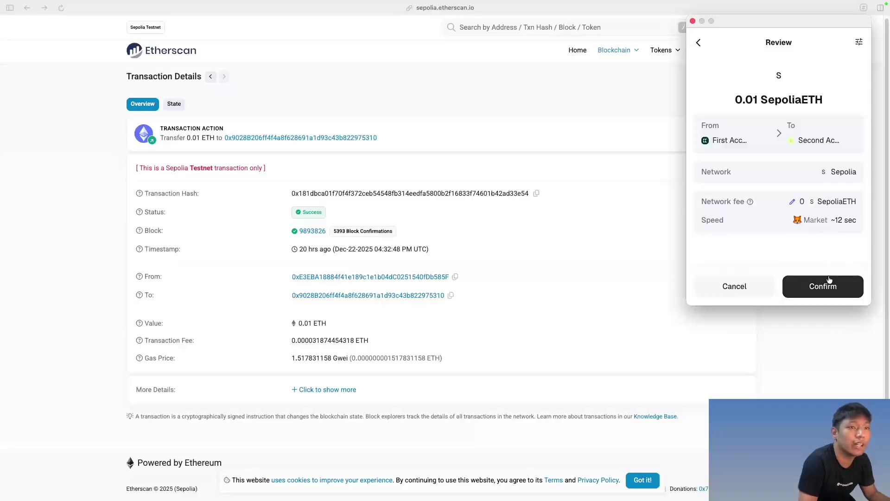
left_click(817, 287)
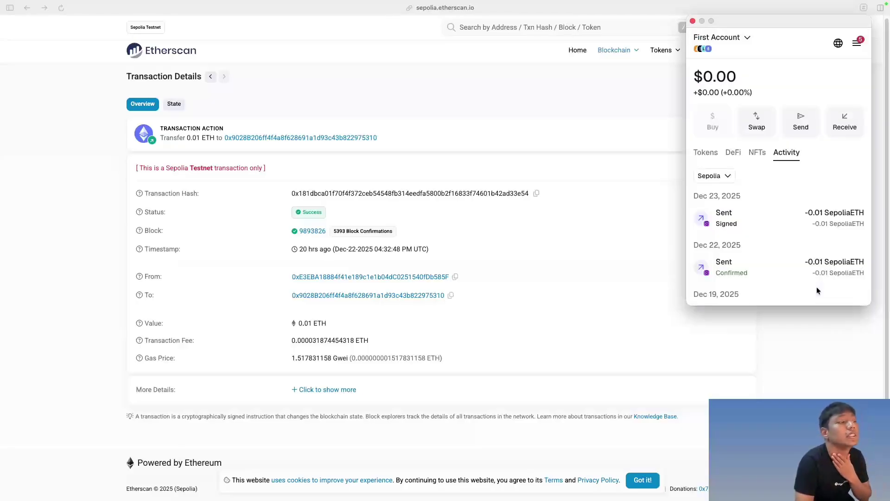
Step: Open the sending wallet's address page, reload it, and show its Transactions list
left_click(320, 276)
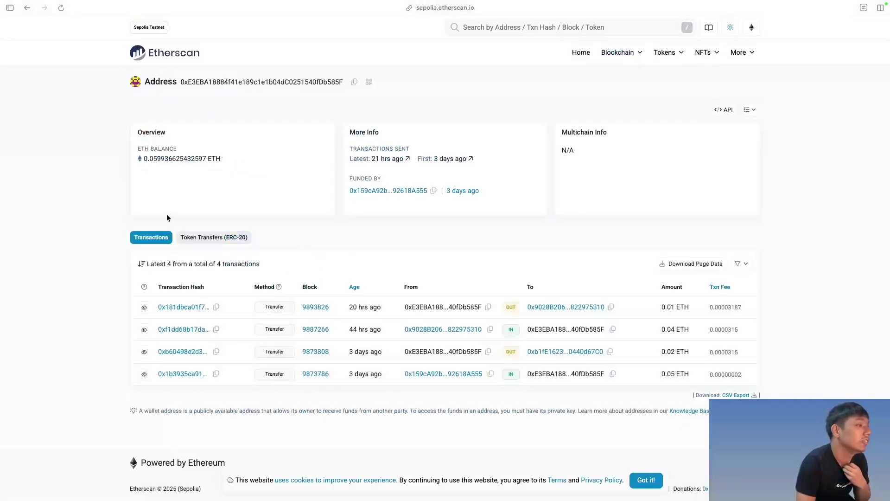
mouse_move(1, 187)
key("super+r")
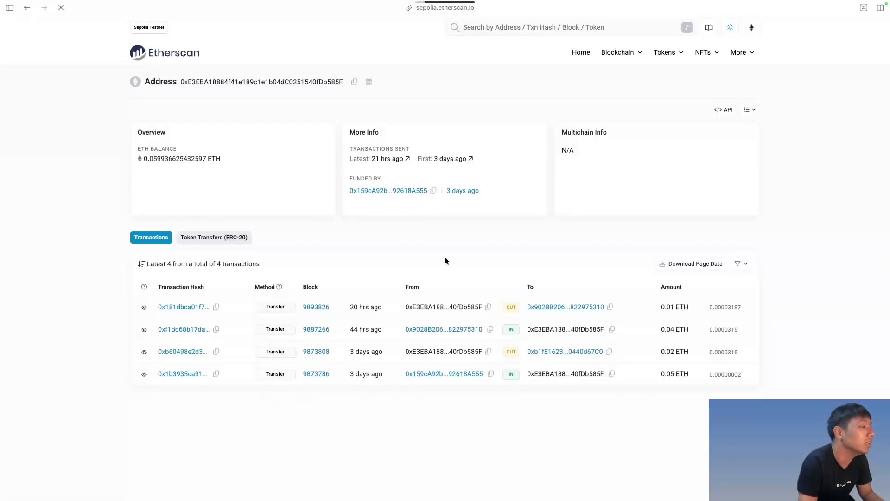
left_click(215, 239)
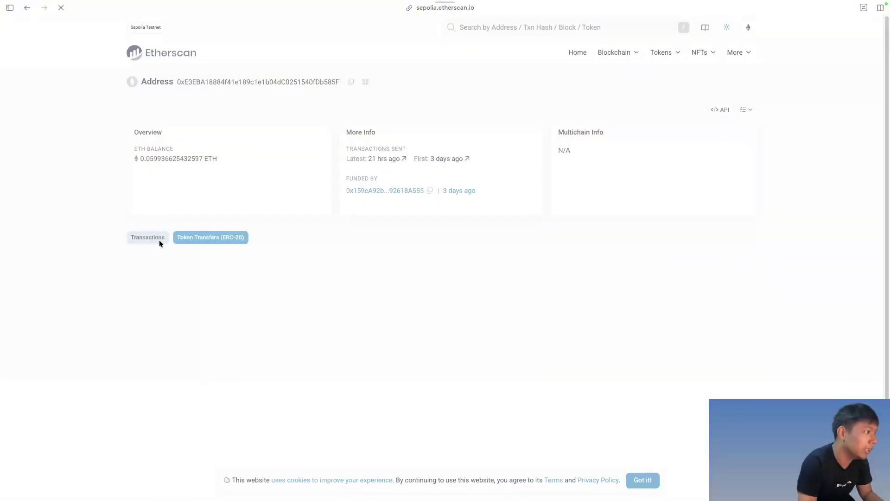
left_click(147, 238)
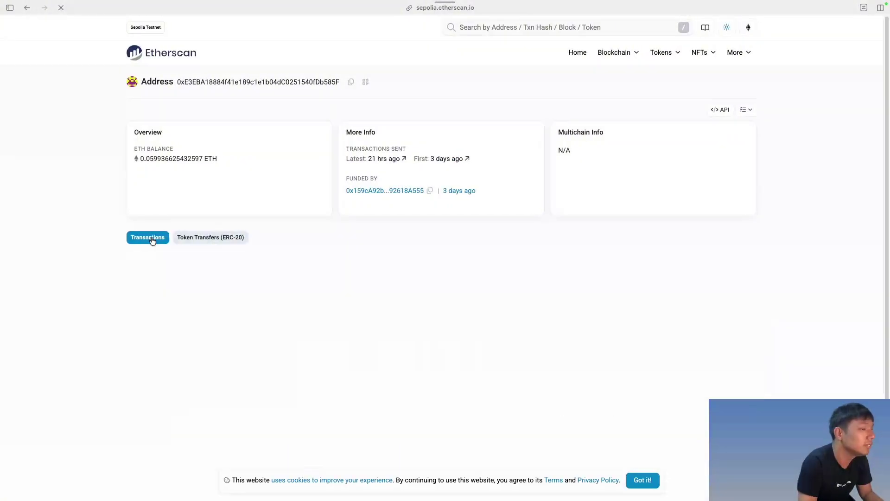
left_click(151, 238)
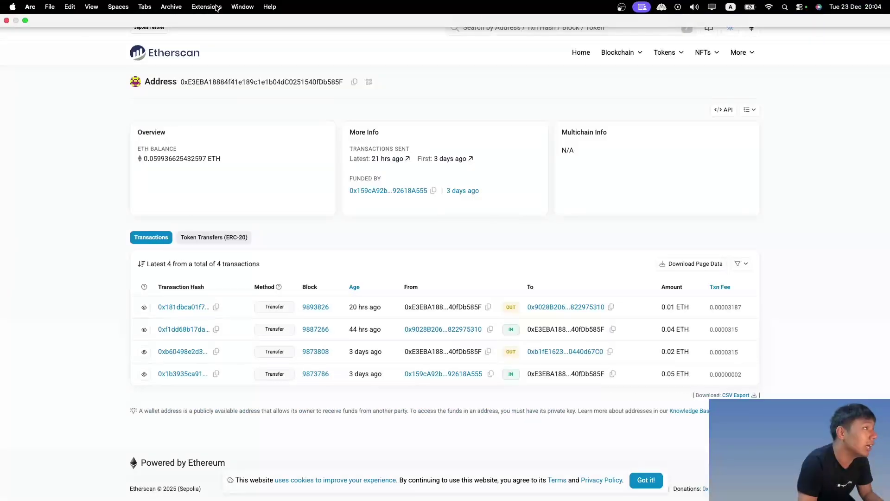
left_click(206, 6)
Step: Copy the pending 0.01 SepoliaETH transfer's transaction ID from MetaMask into Etherscan's search box
key("Return")
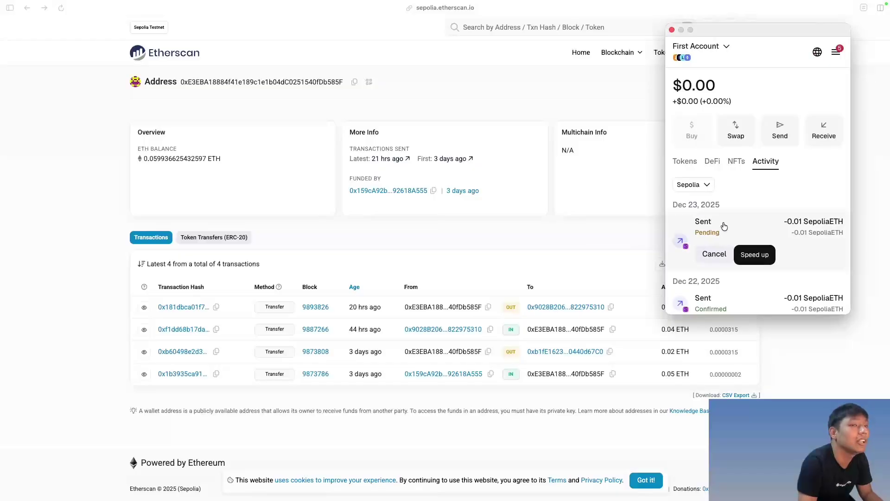
left_click(733, 233)
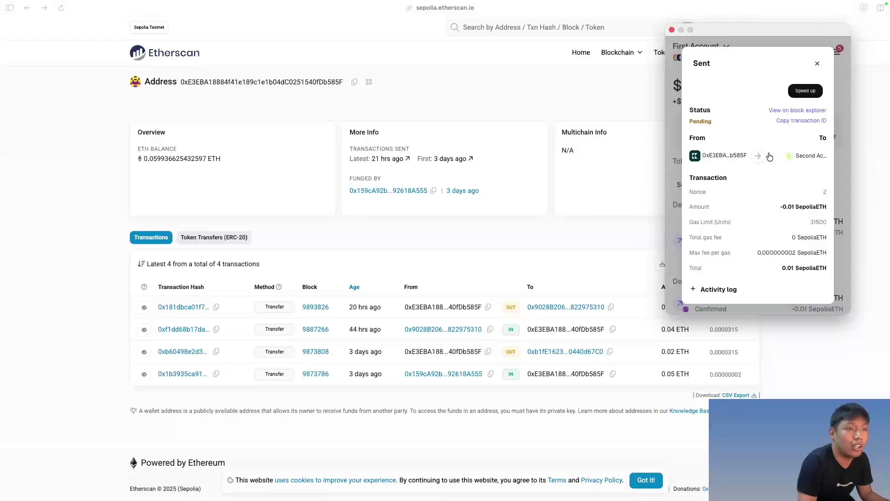
left_click(802, 120)
left_click(540, 26)
type("0x320442dea59317353f531f7e168dc6a4c7365b37c3437762bd19d86a64db16b9")
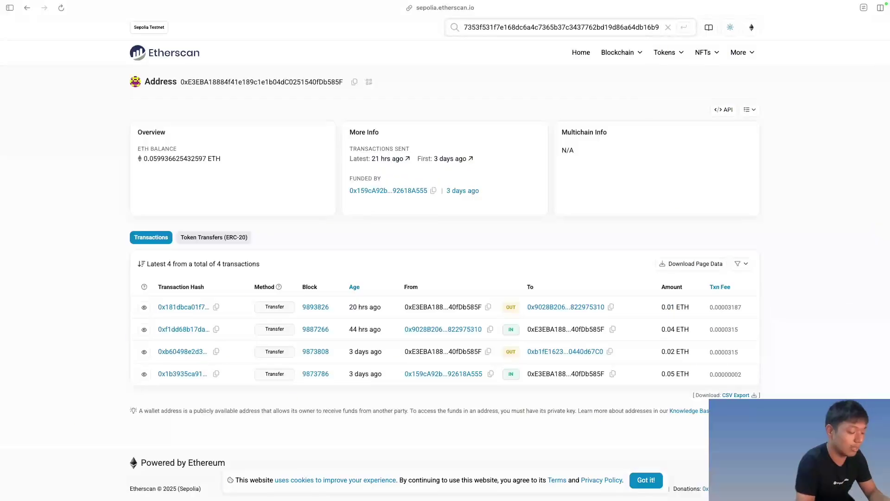
Step: Run the Etherscan search for the pasted 0.01 ETH transaction hash
key("Return")
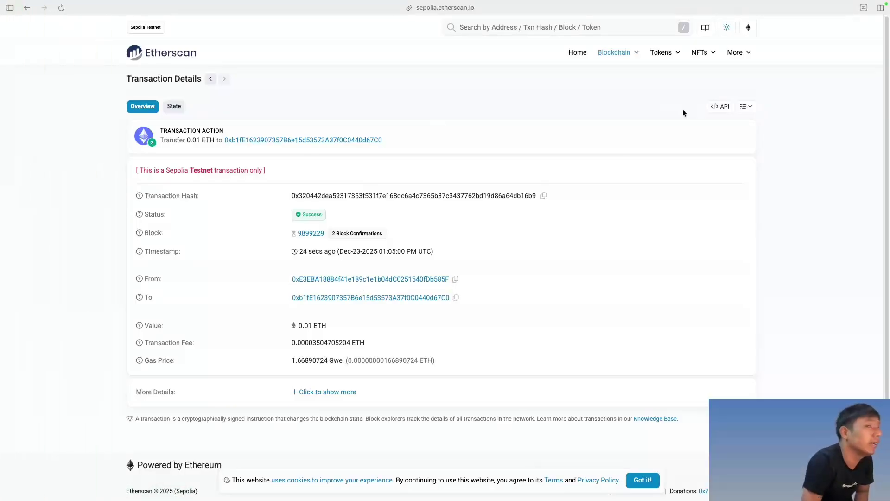
mouse_move(731, 43)
left_click(748, 27)
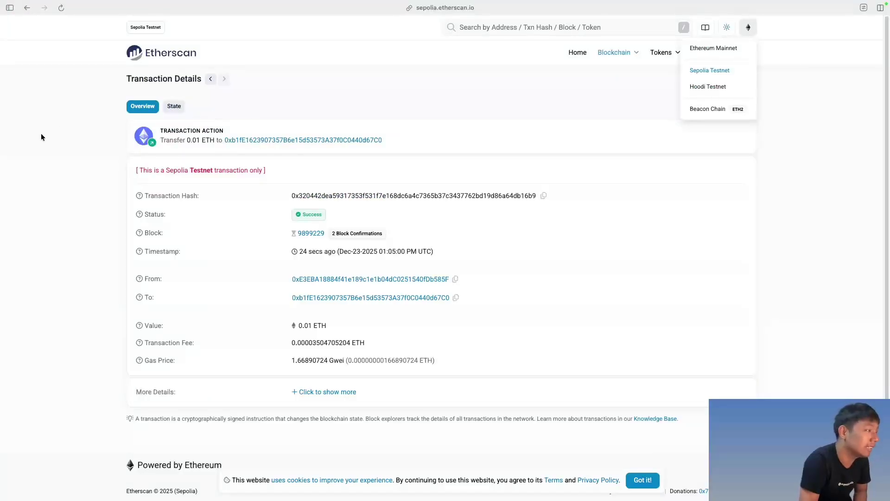
left_click(41, 132)
left_click(748, 31)
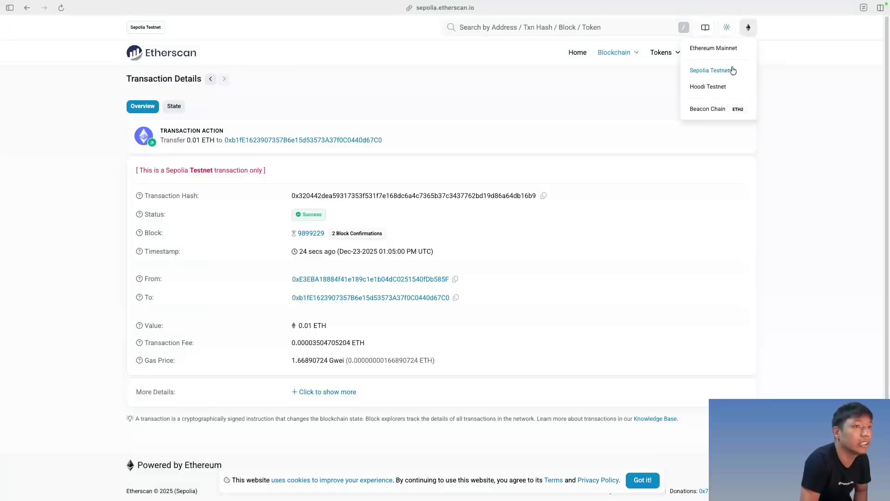
left_click(803, 235)
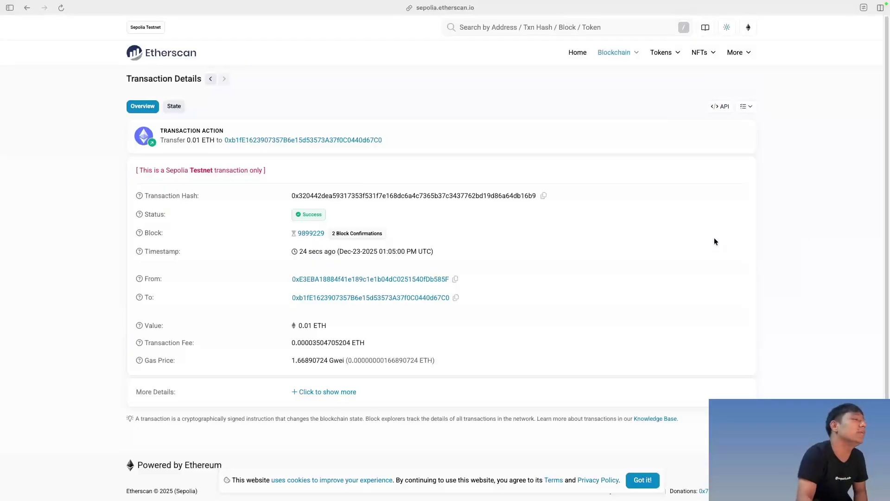